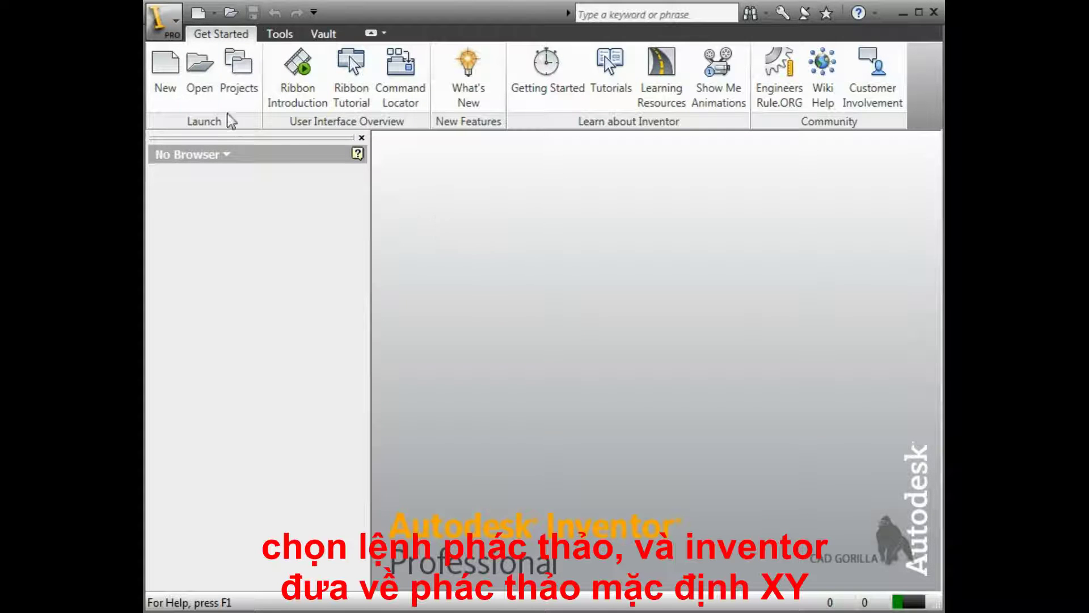
- Create a new Standard.ipt part and draw a circle centred on the sketch origin
click(168, 73)
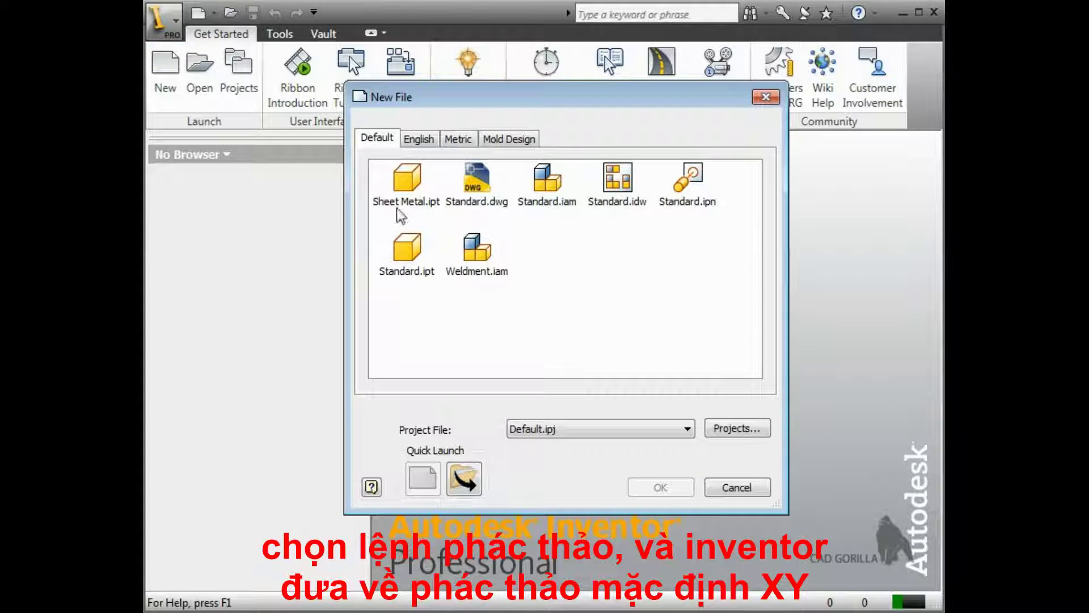
double_click(409, 245)
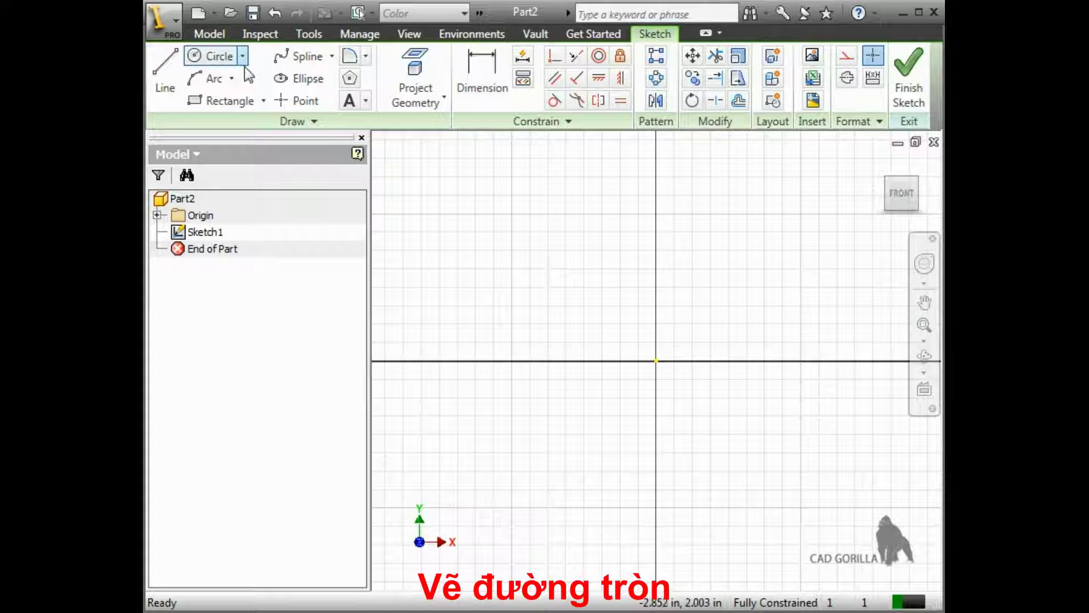
click(214, 55)
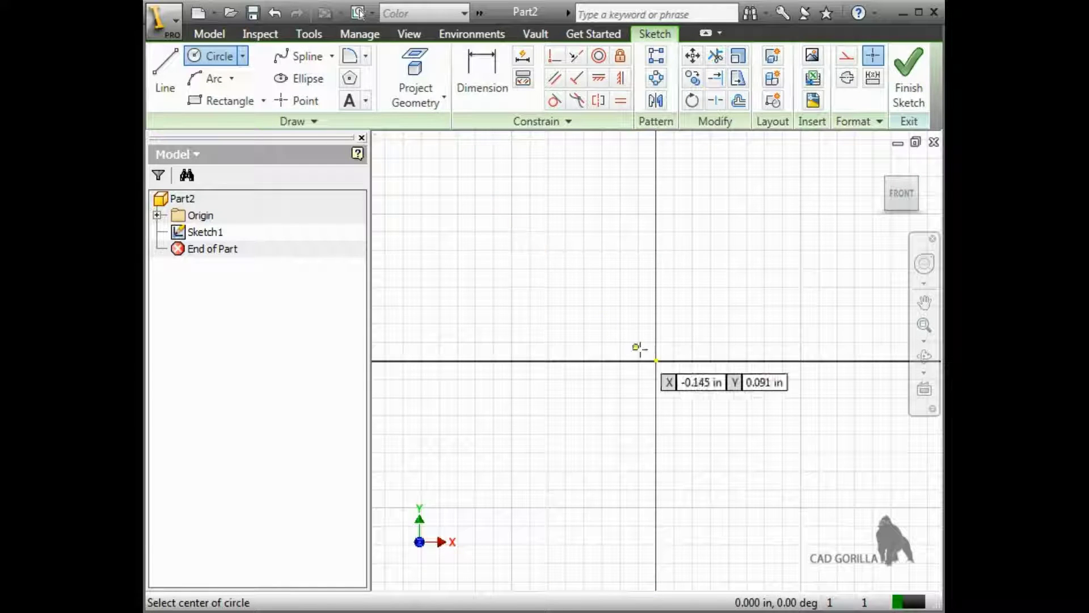
click(657, 360)
click(782, 360)
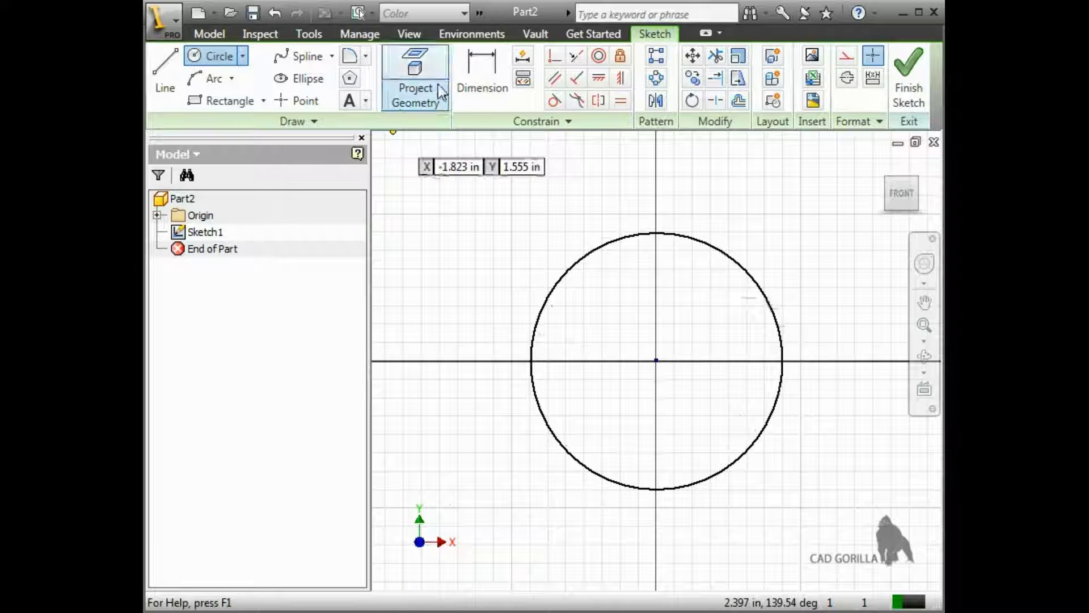
- Dimension the circle to a 1 in diameter and finish Sketch1
click(482, 77)
click(615, 243)
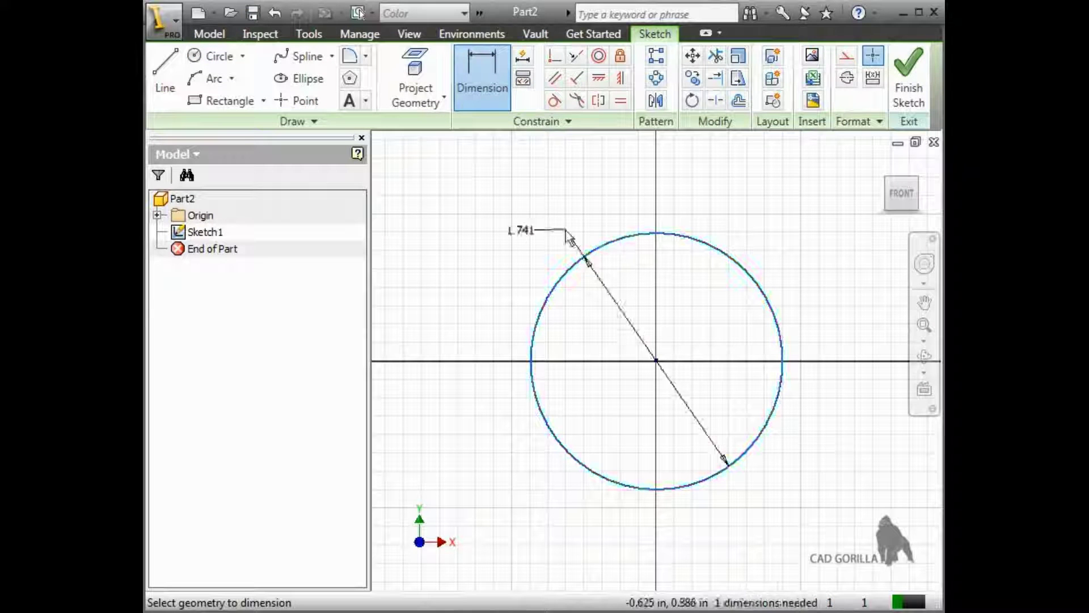
click(503, 221)
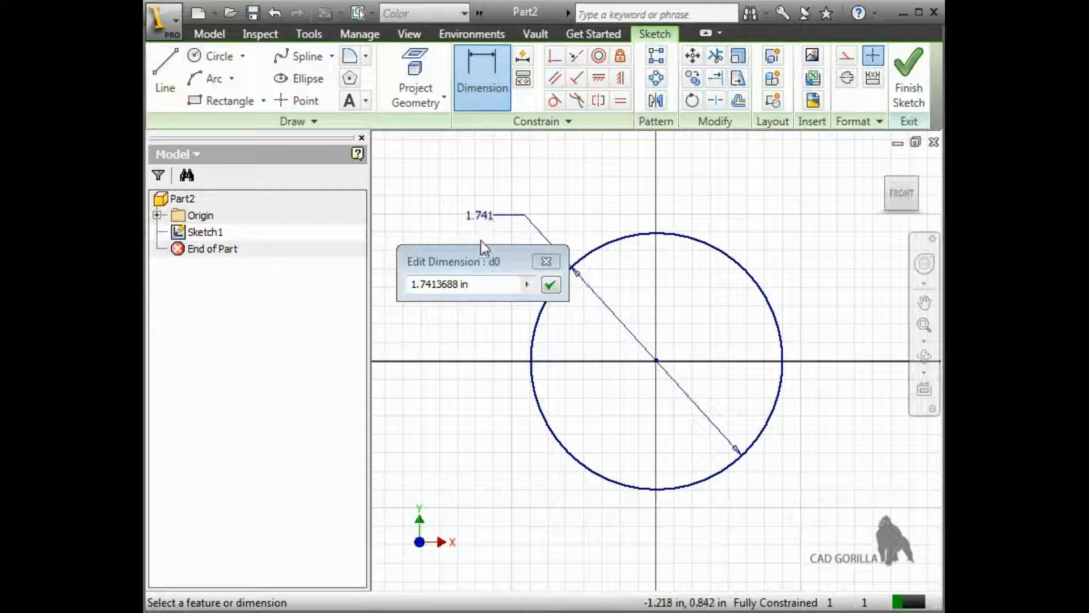
drag(484, 284, 397, 273)
text(1)
key(Return)
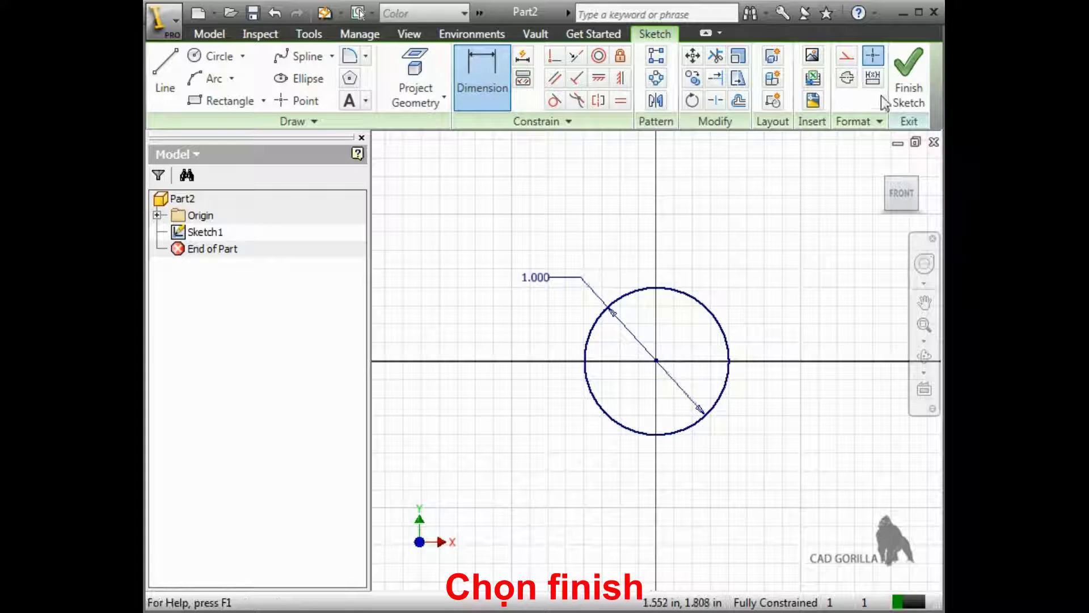
click(905, 85)
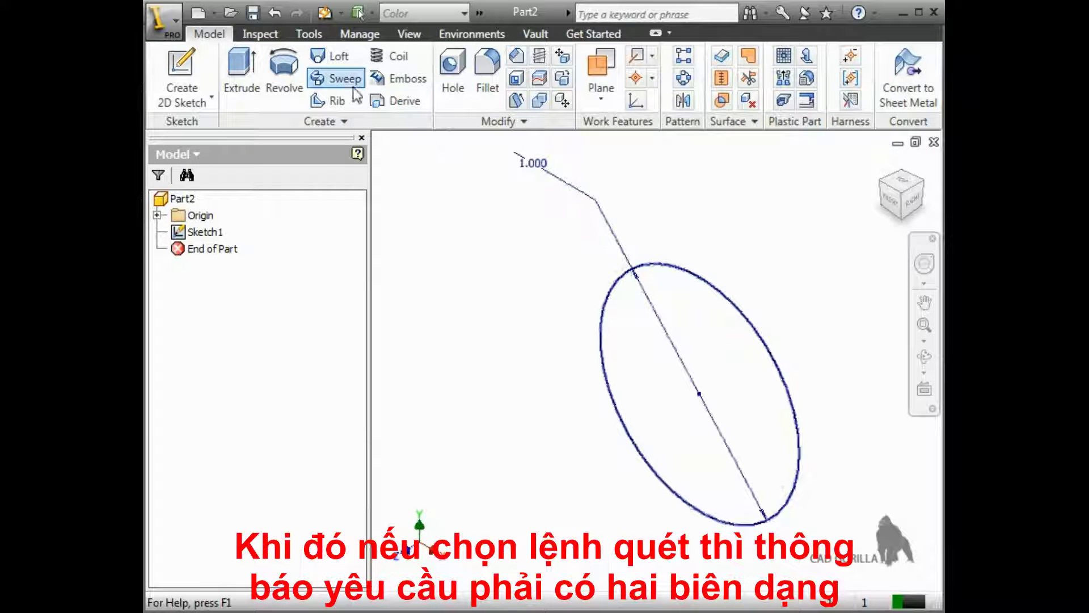
click(336, 78)
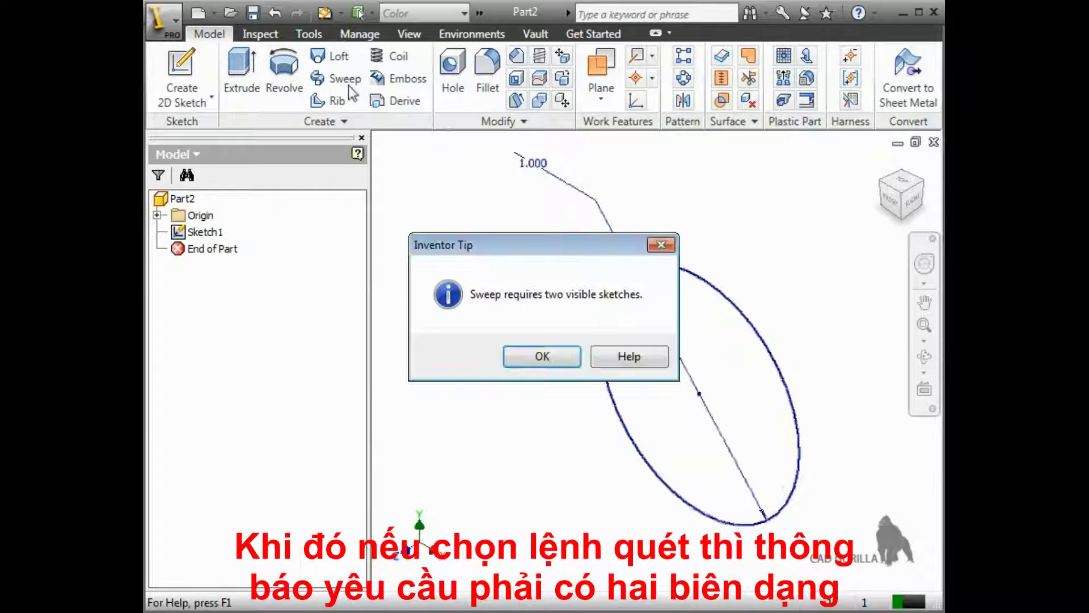
click(541, 358)
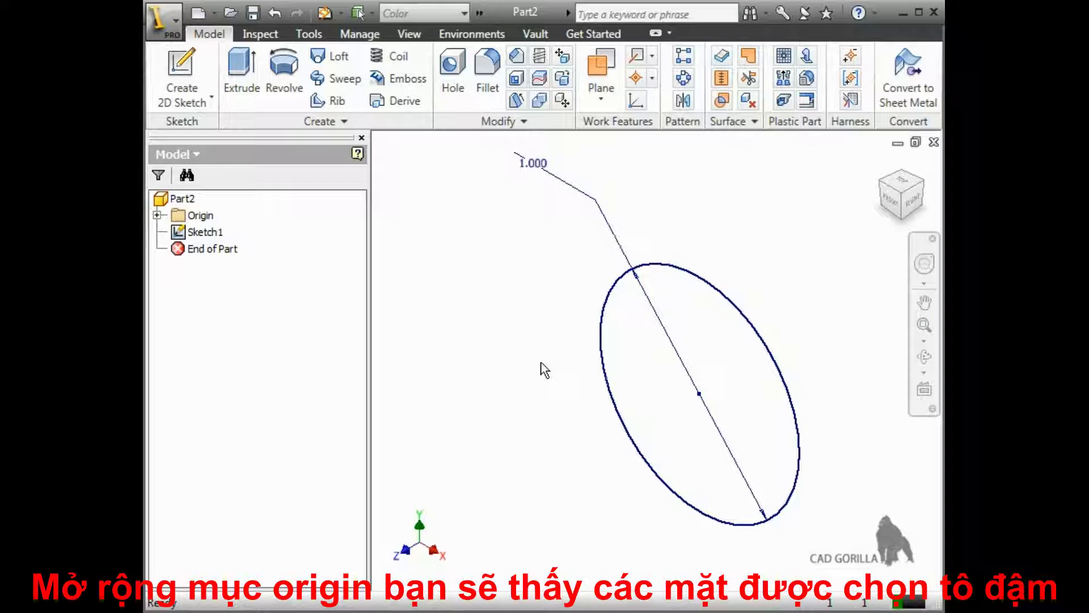
- Start Sketch2 on the YZ Plane from the Origin folder and view it from the RIGHT face
click(157, 215)
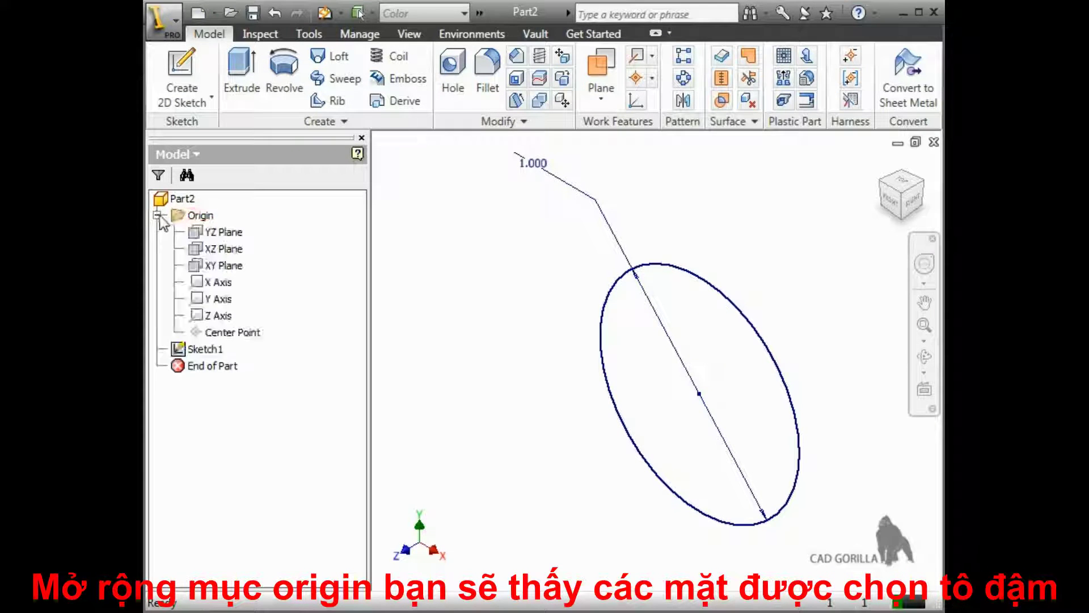
click(224, 238)
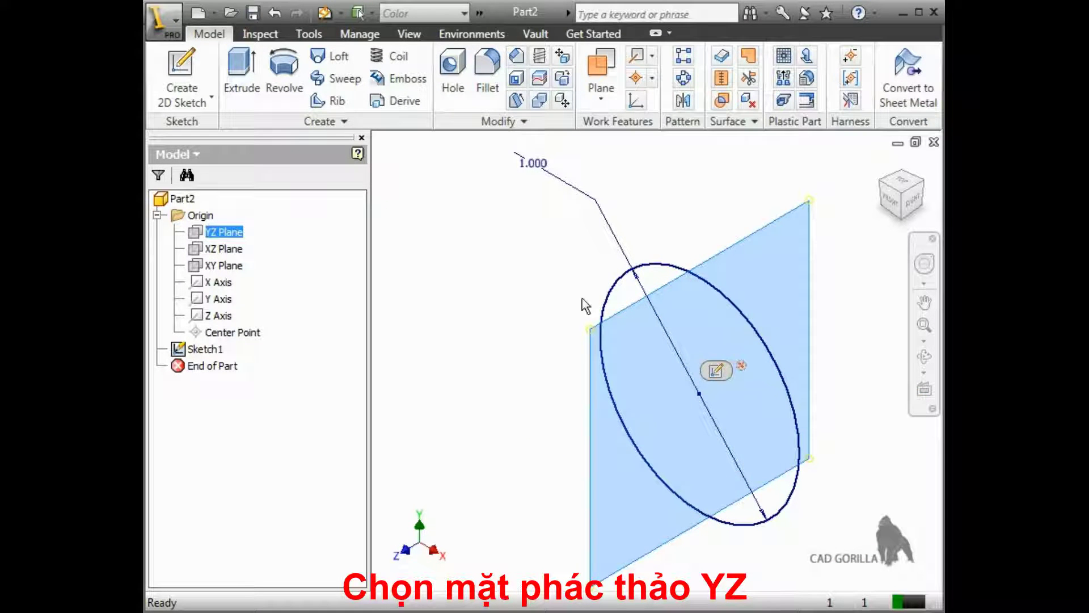
click(708, 367)
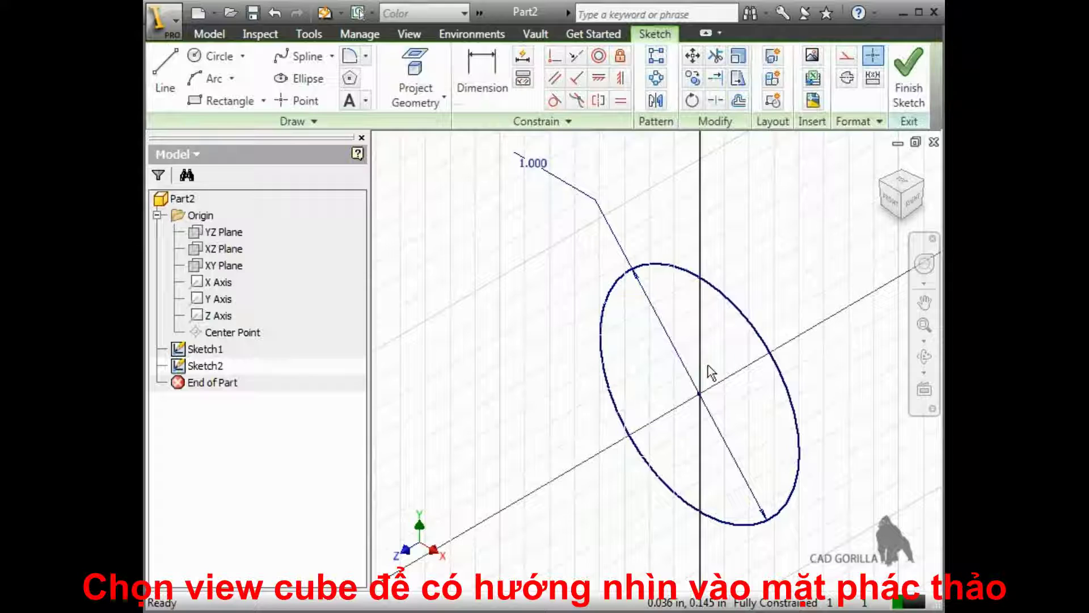
click(908, 205)
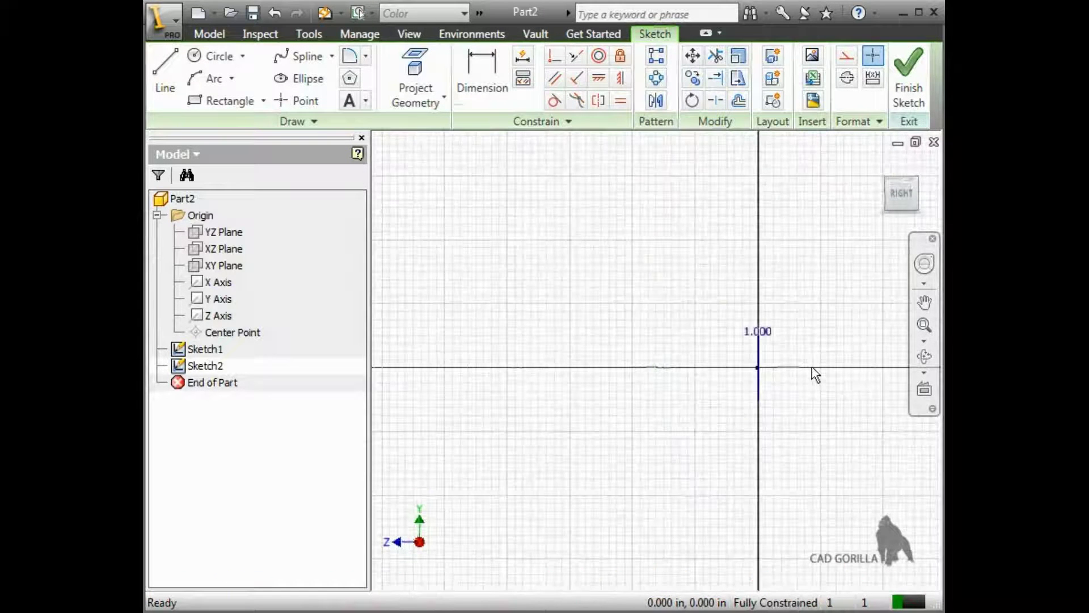
- Draw a horizontal line from the origin, a tangent arc, and a downward-angled line, then finish Sketch2
key(F2)
mouse_move(812, 367)
mouse_down()
mouse_move(659, 311)
mouse_move(569, 303)
mouse_up()
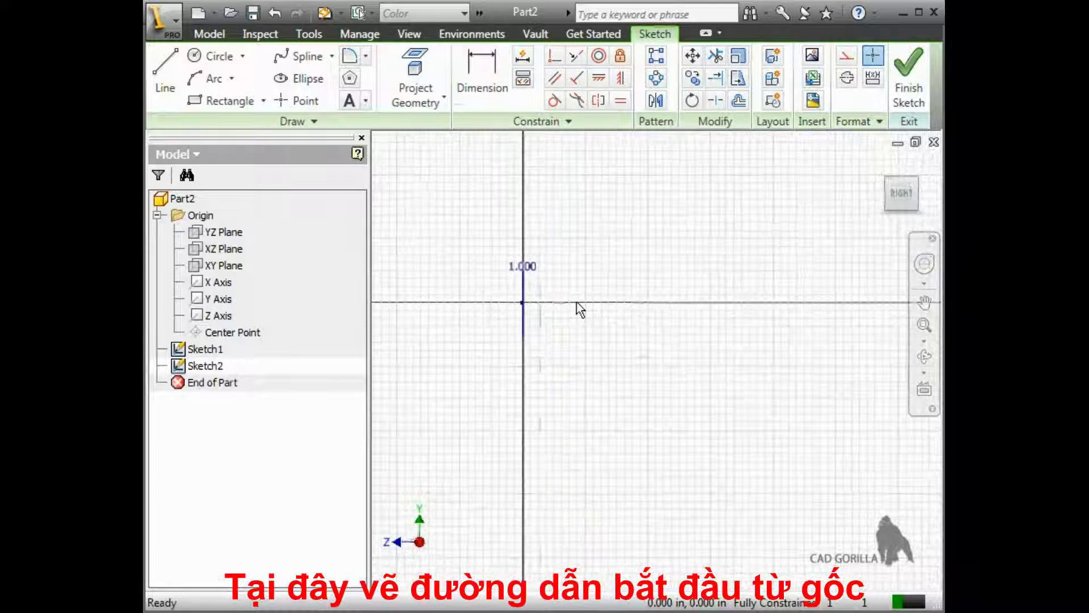
click(165, 80)
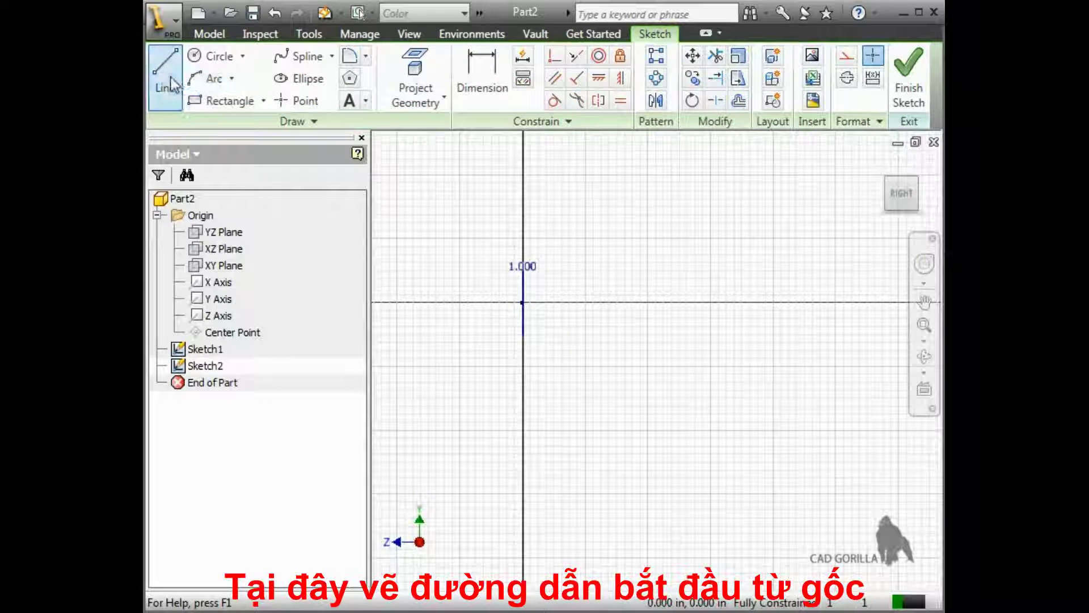
click(522, 303)
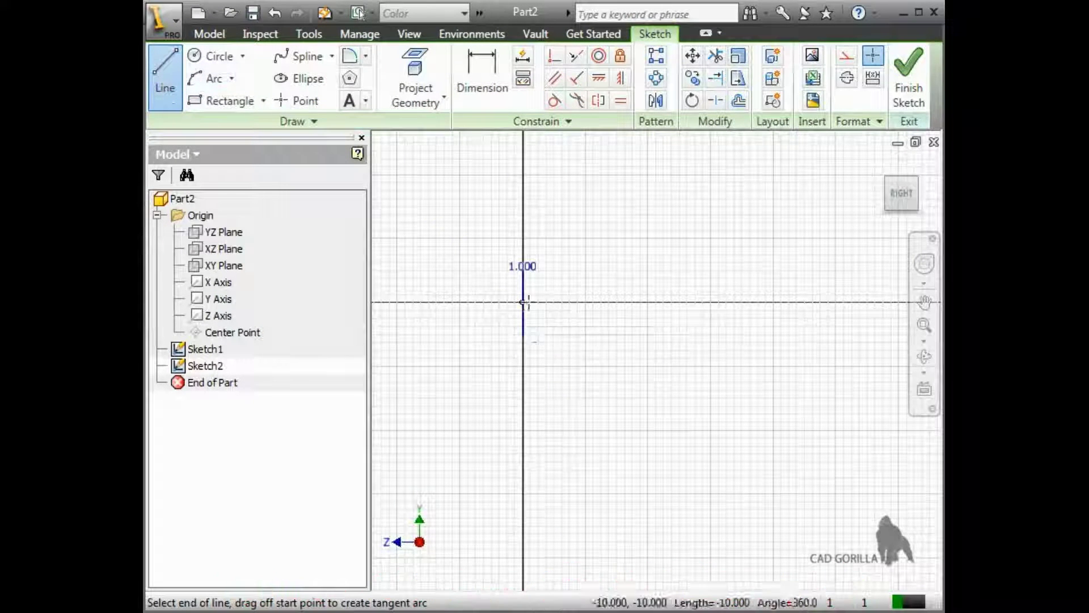
click(736, 302)
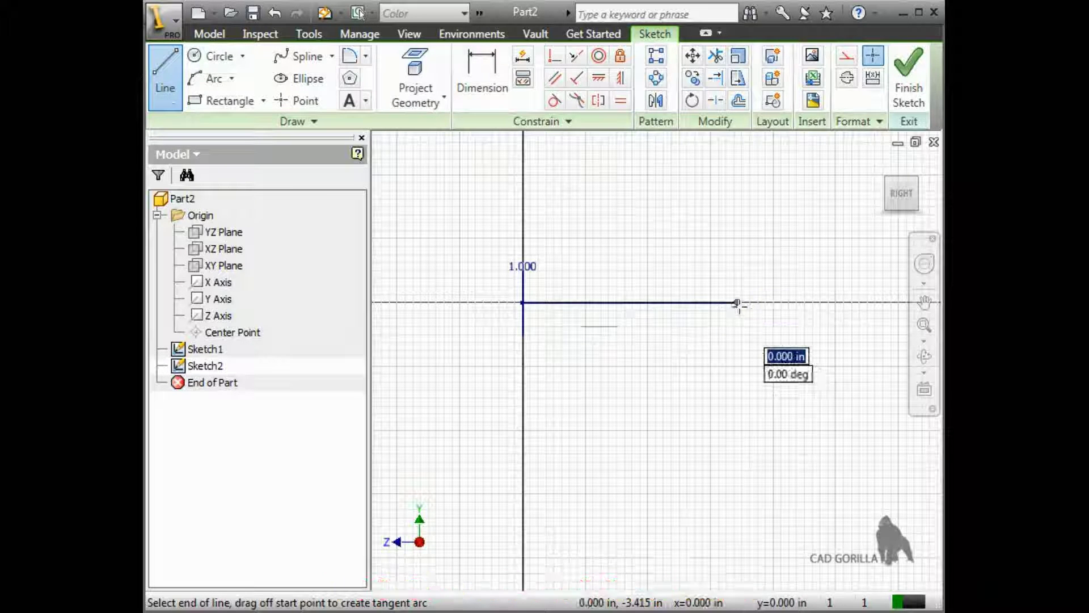
drag(737, 304, 799, 341)
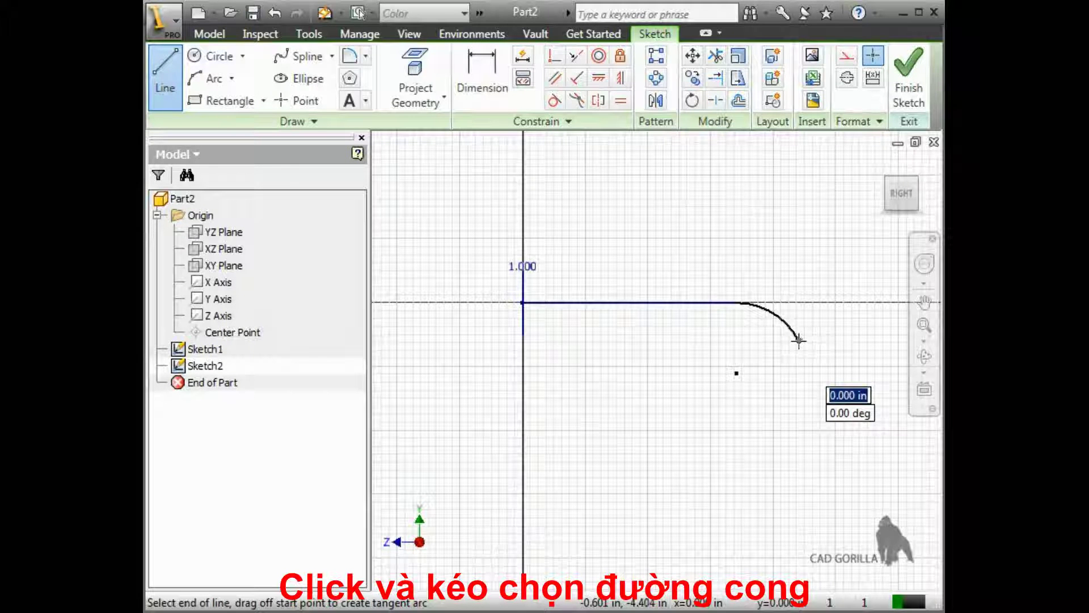
drag(799, 341, 800, 341)
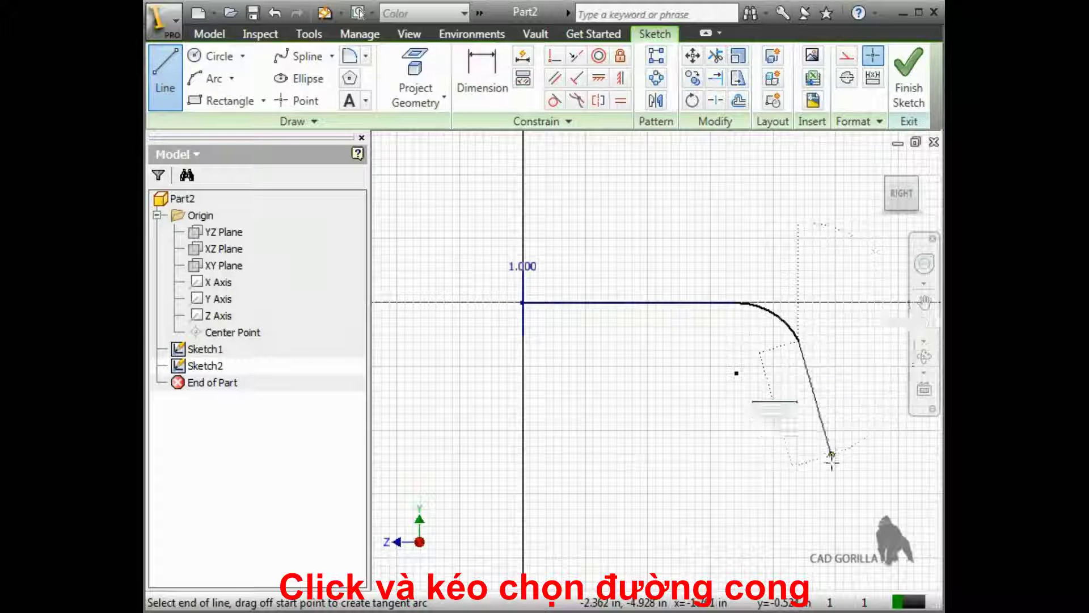
click(871, 480)
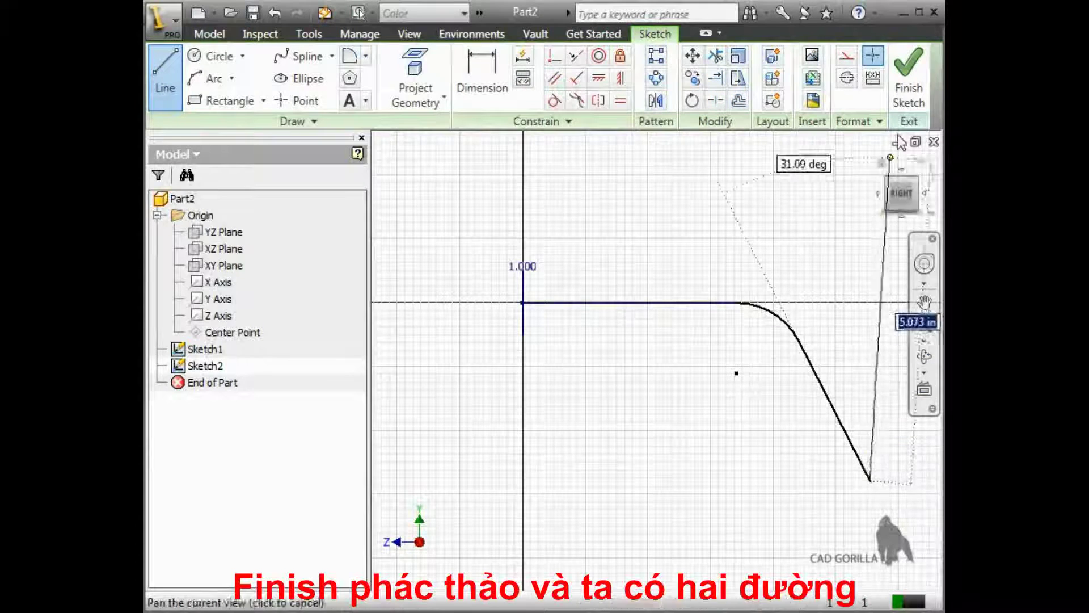
click(903, 85)
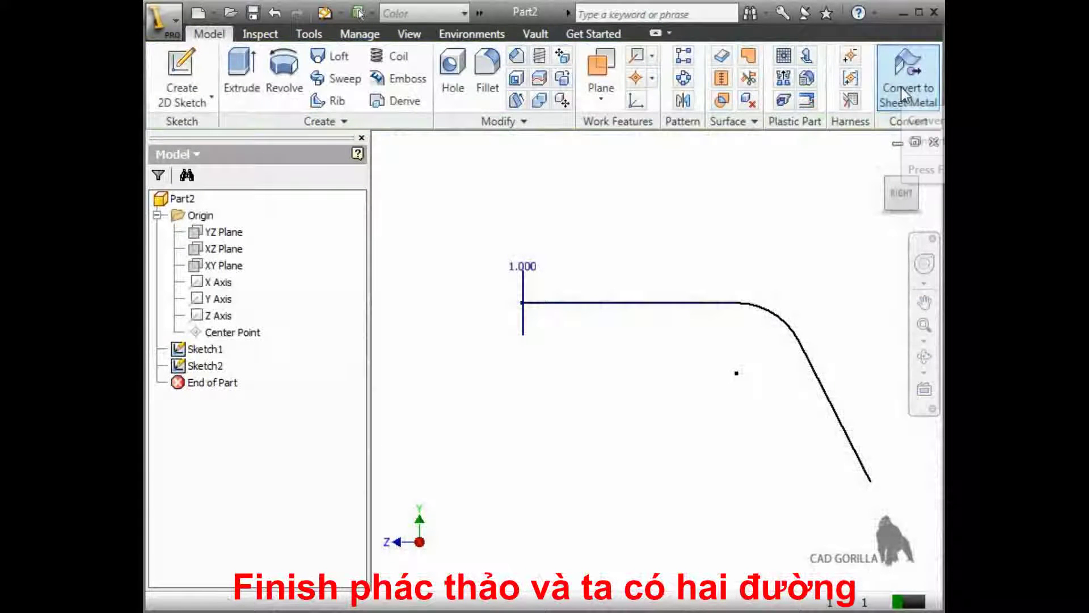
- Switch to an isometric view and start a Sweep using the 1.000 in circle as profile
click(700, 302)
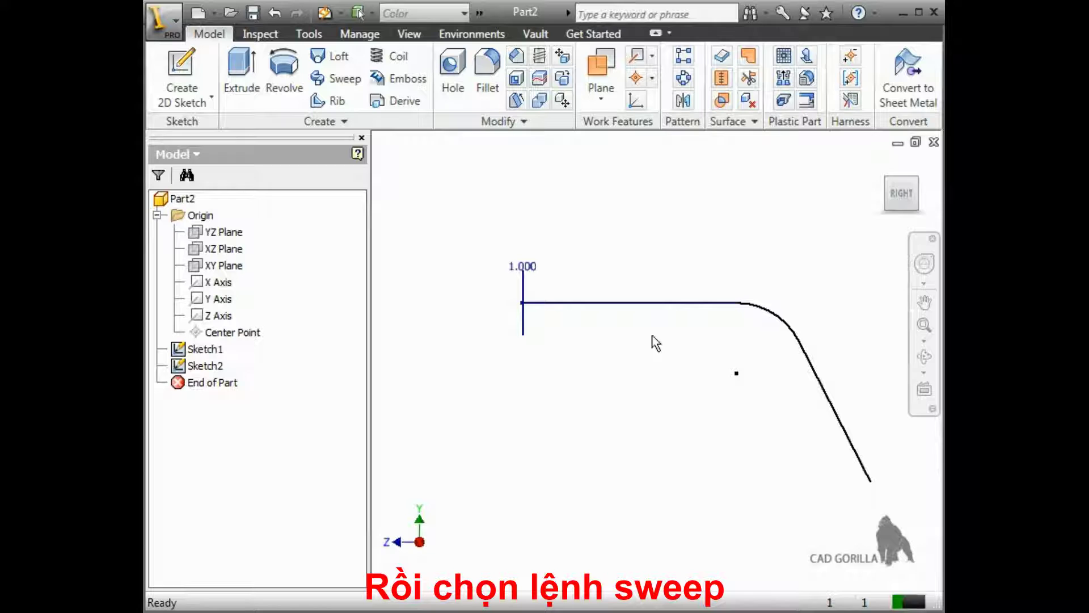
mouse_move(886, 185)
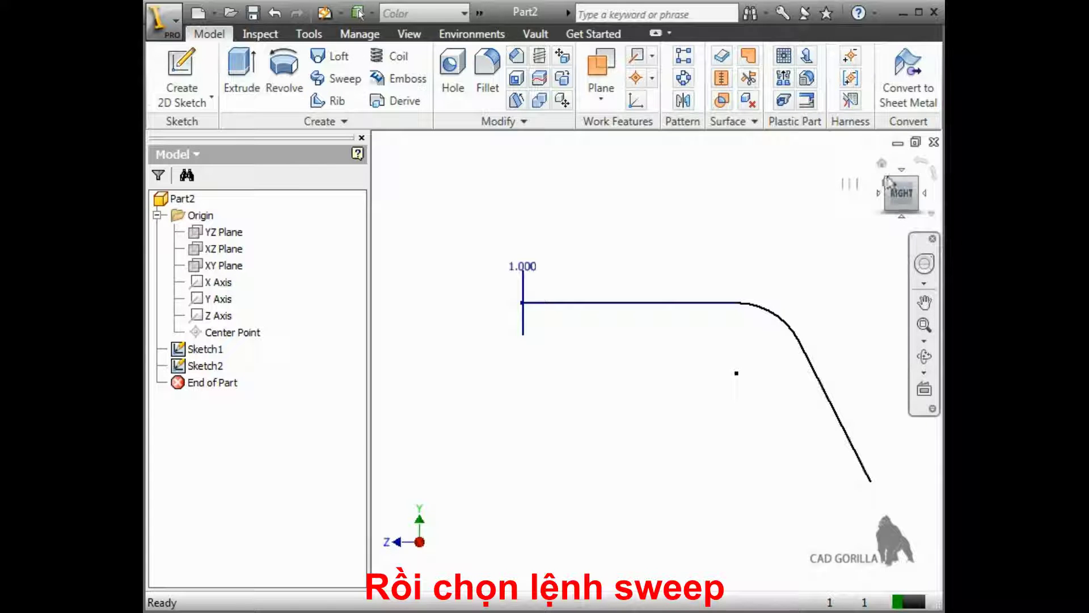
click(888, 186)
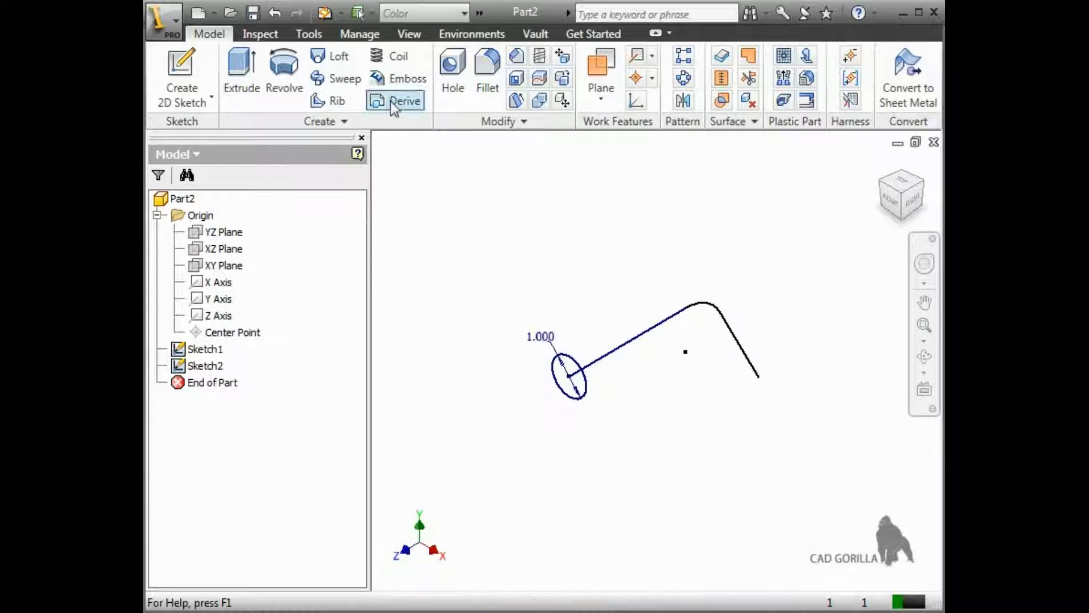
click(342, 78)
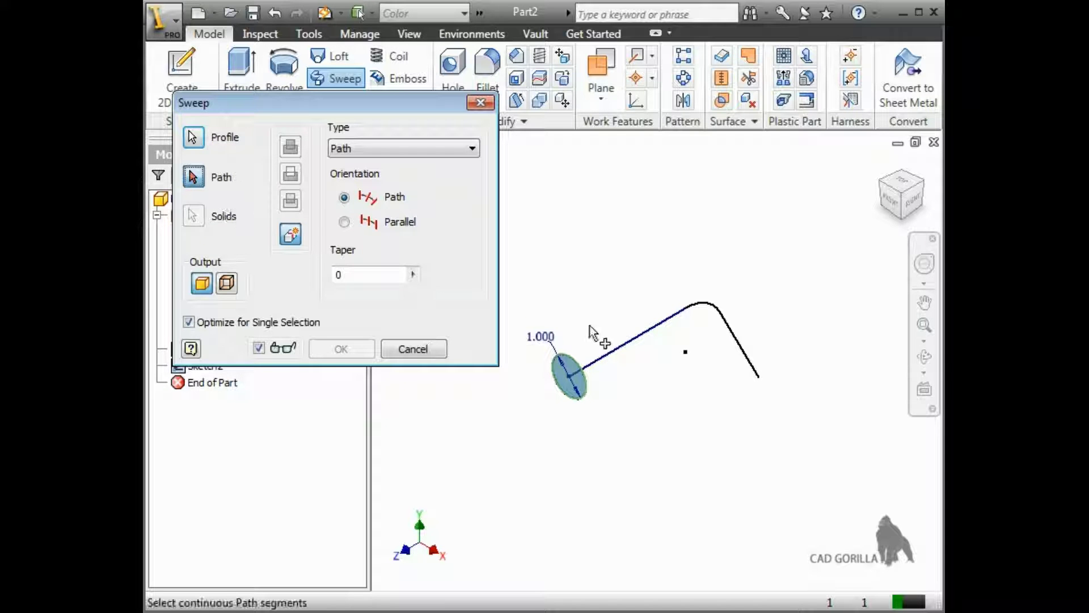
- Pick the line-arc-line Sketch2 as the sweep path and orbit to check the tube preview
click(610, 351)
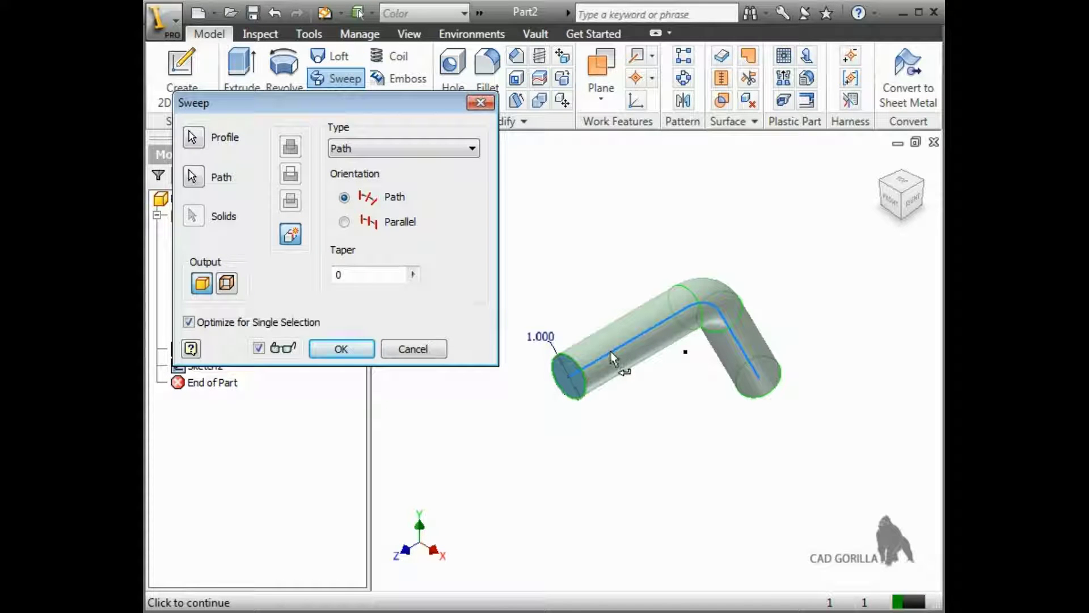
click(610, 352)
shift+middle_drag(610, 349, 573, 322)
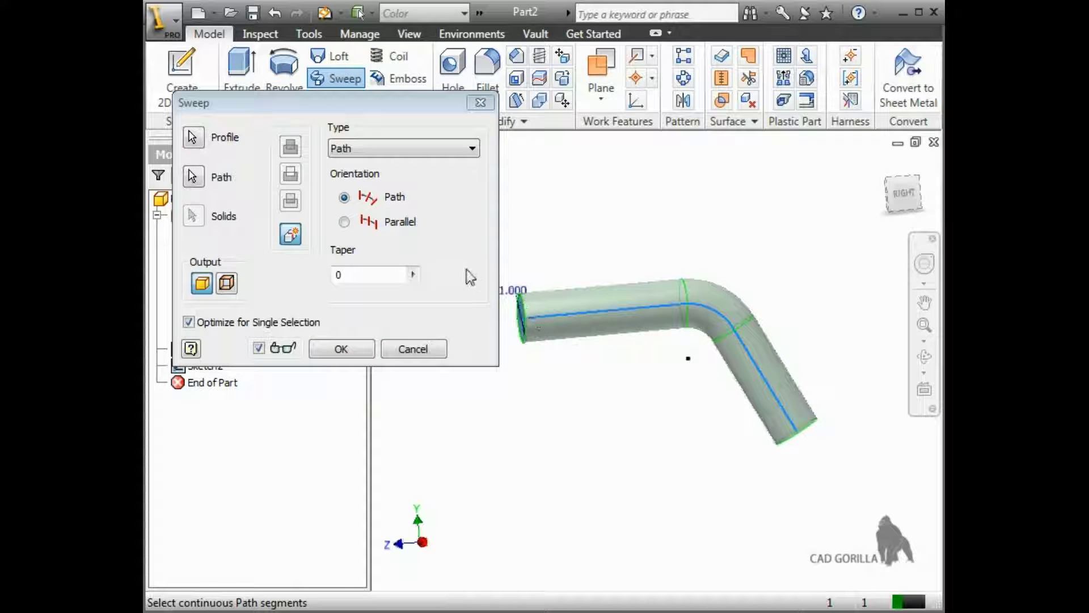
- Keep Path orientation and Path sweep type, then confirm to create Sweep1
click(344, 222)
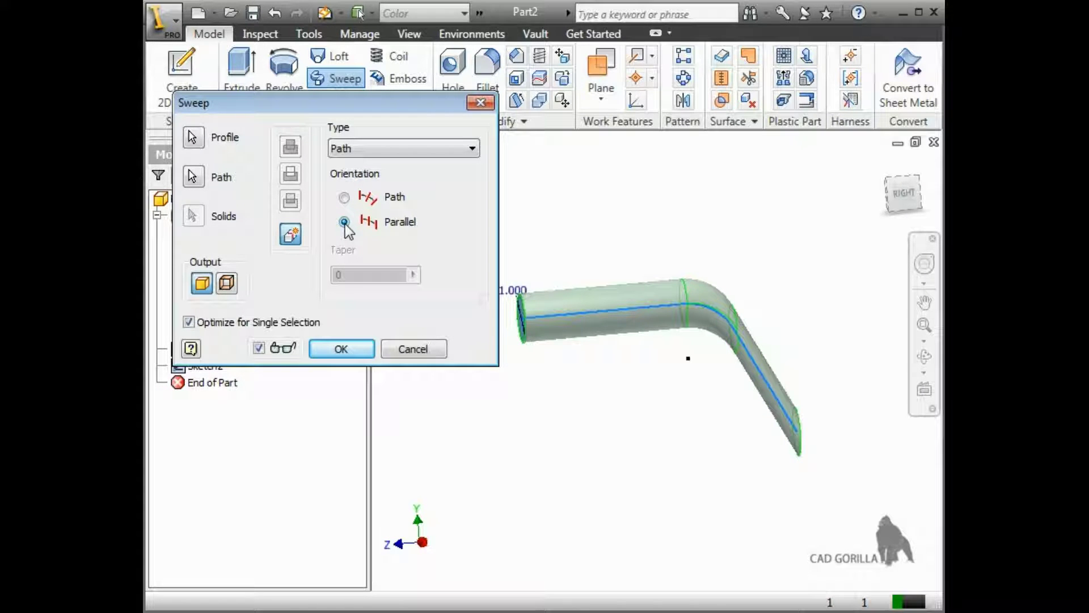
click(344, 198)
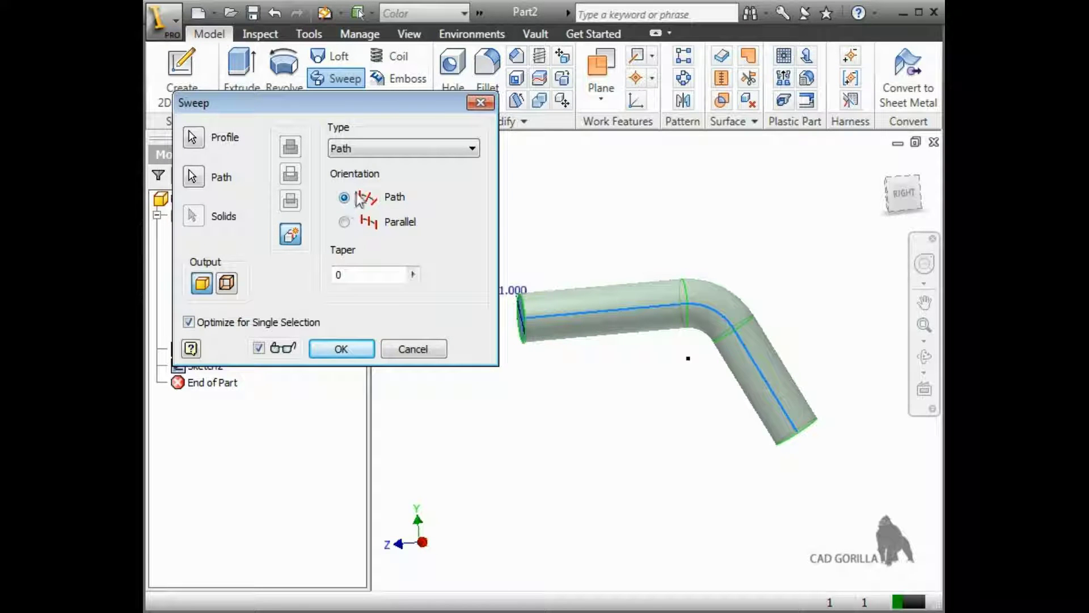
click(404, 151)
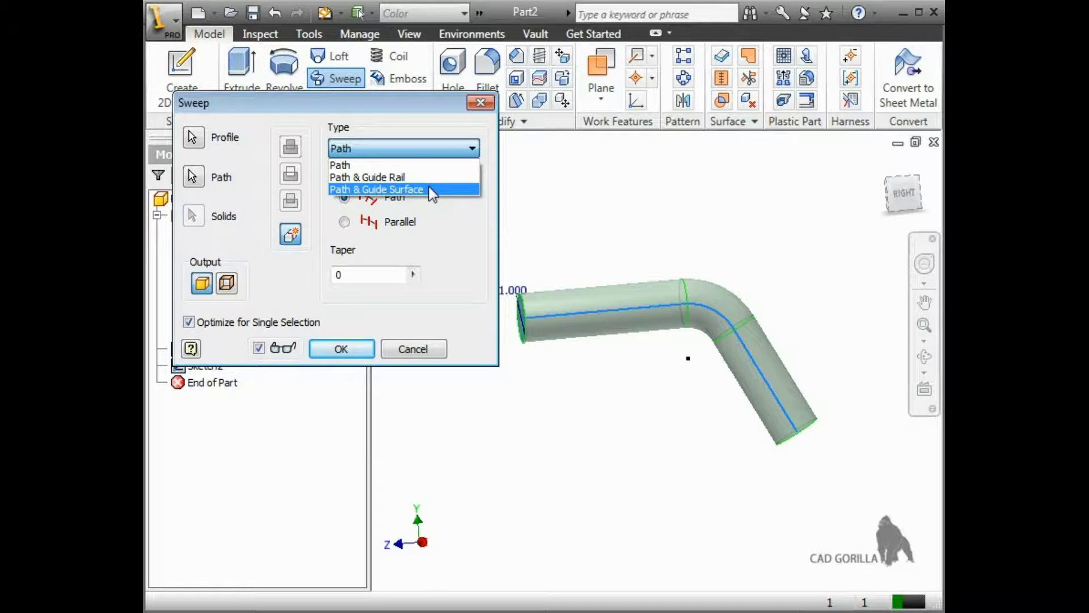
click(428, 169)
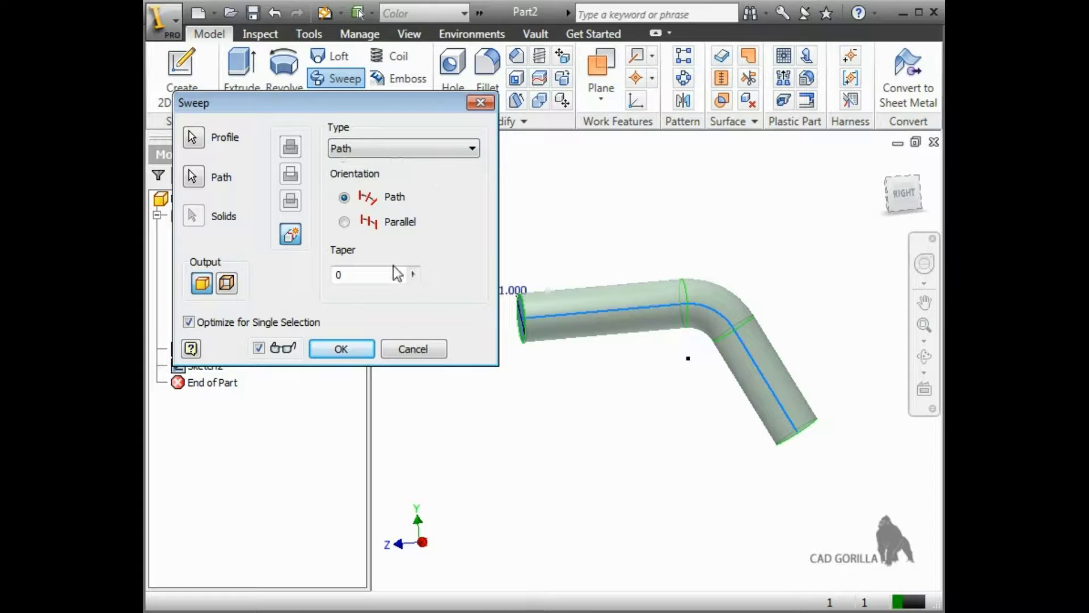
click(363, 349)
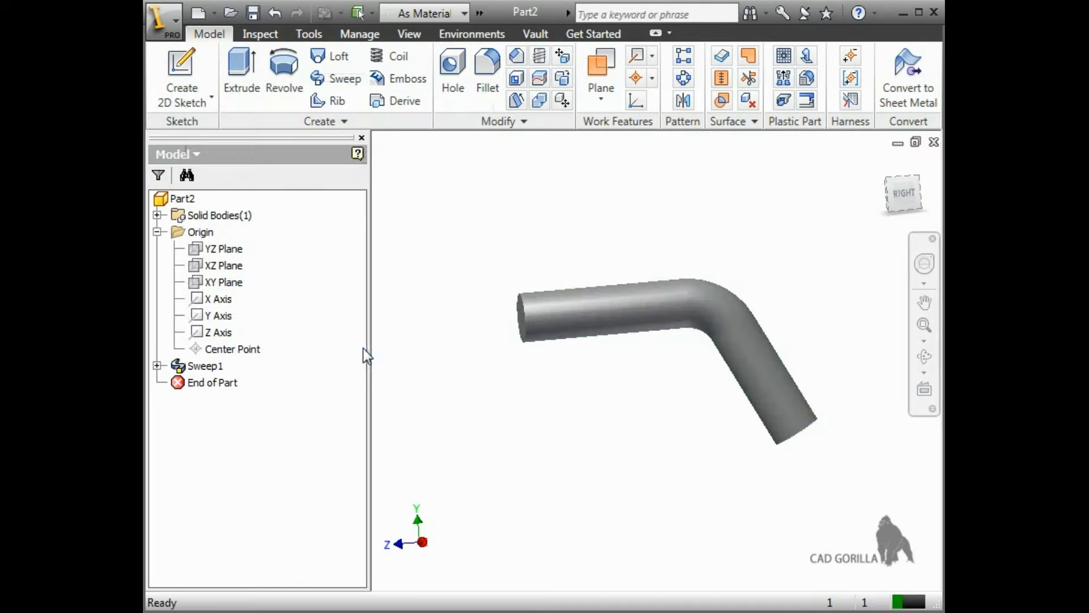